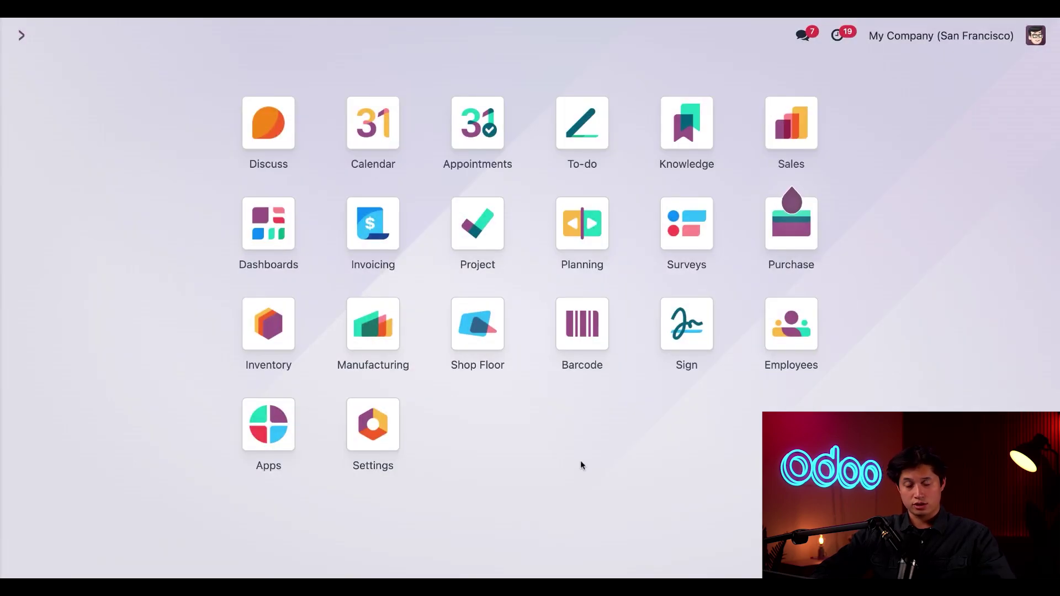
- In Inventory settings, check Barcode Scanner, then Product Packagings under the Sales Product Catalog
left_click(268, 326)
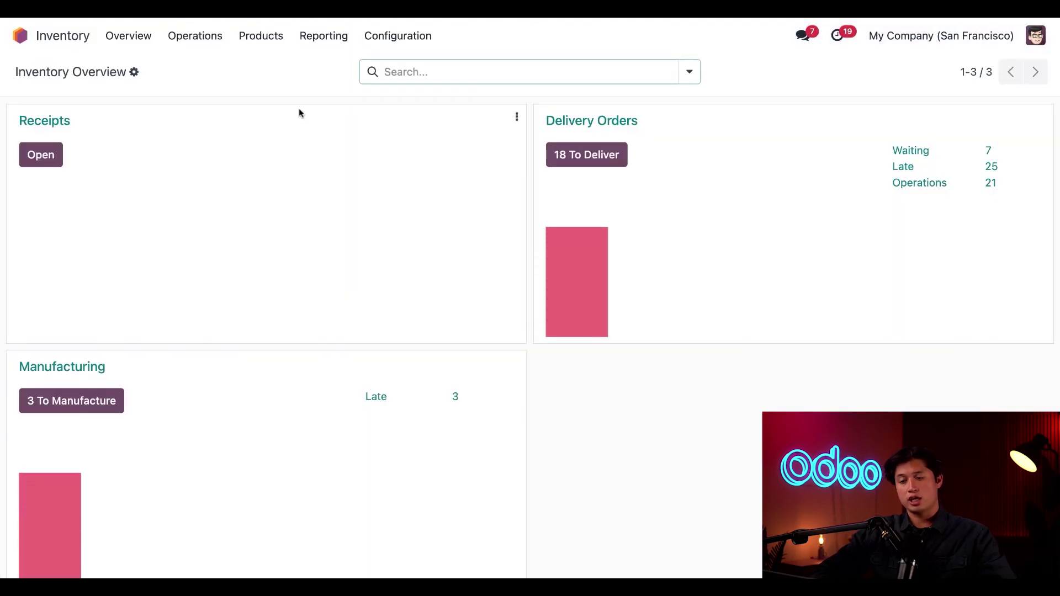
left_click(397, 35)
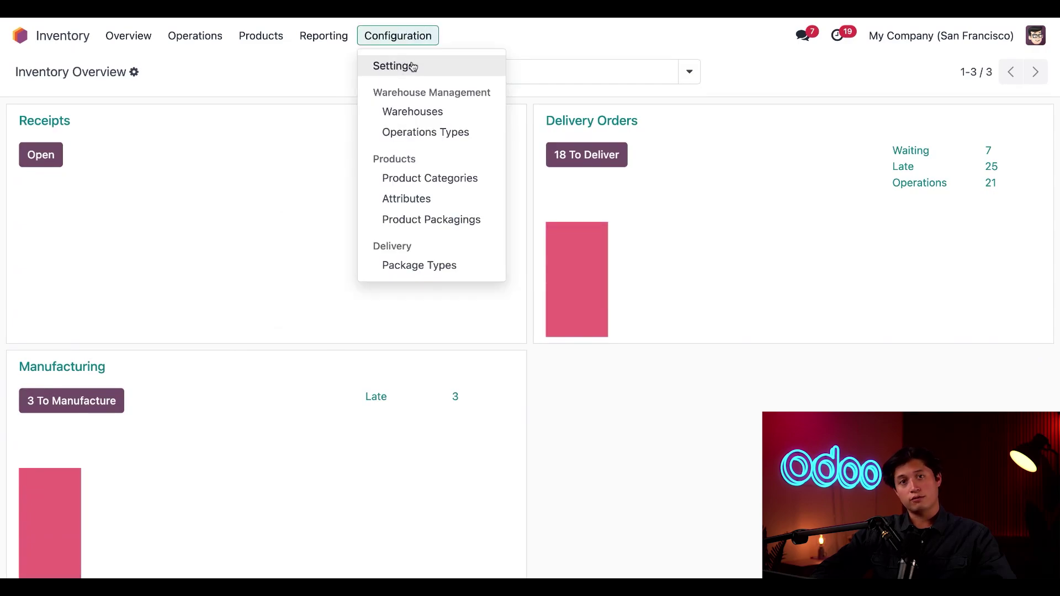
left_click(413, 66)
scroll(240, 217, "down", 2)
scroll(240, 217, "down", 3)
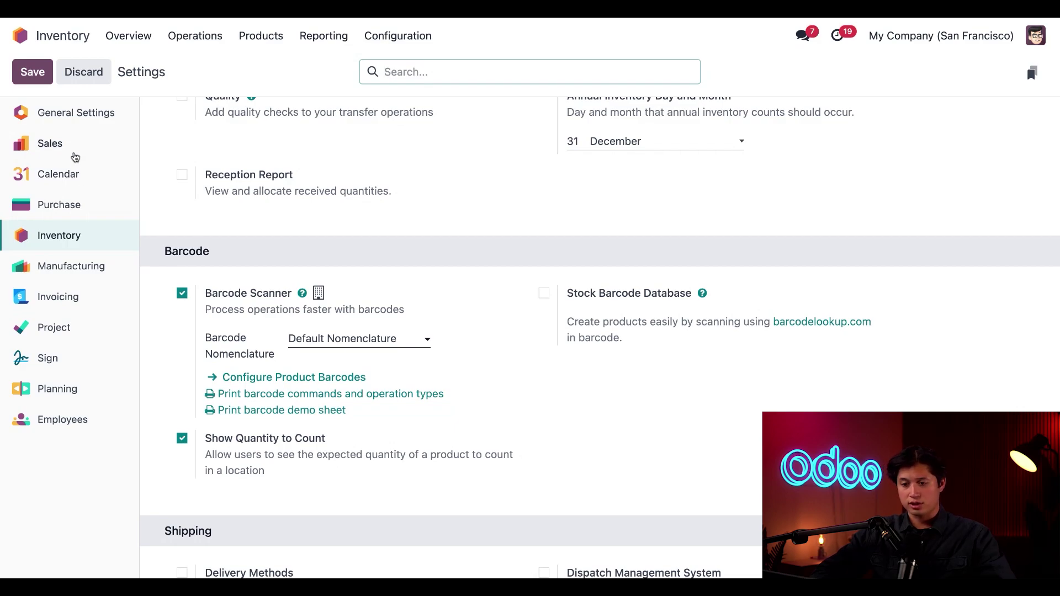
left_click(58, 144)
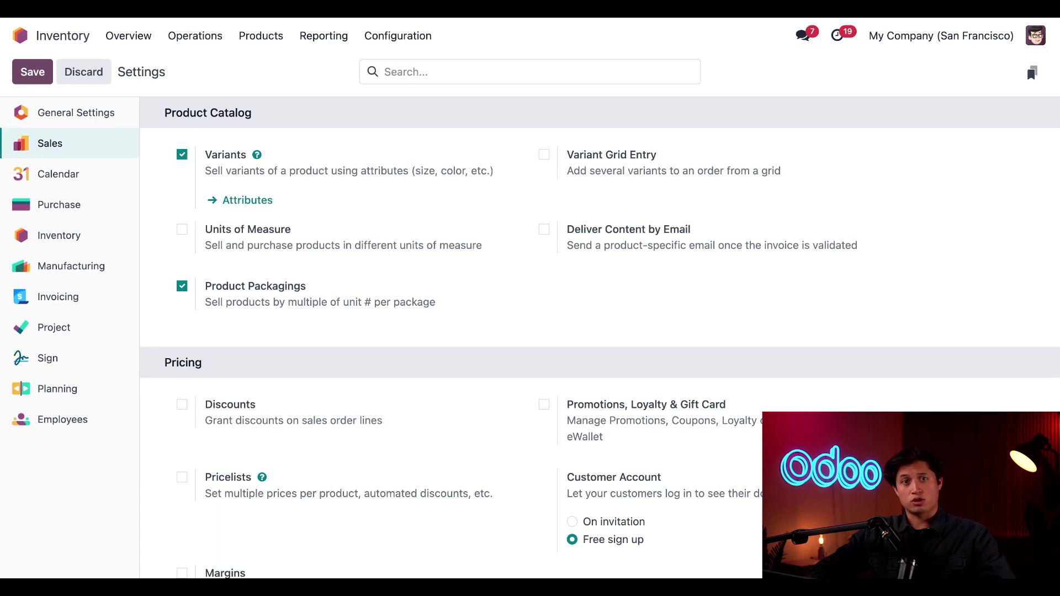
- Open Premium Orange Paint's Inventory tab to view its Single can and 4-pack packagings
left_click(261, 37)
left_click(276, 68)
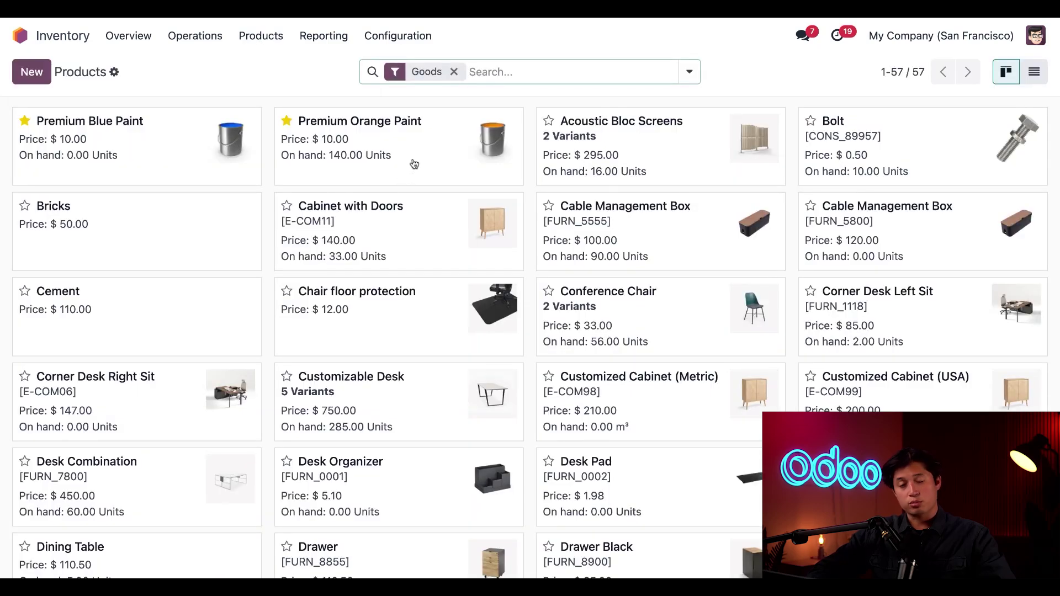
left_click(414, 164)
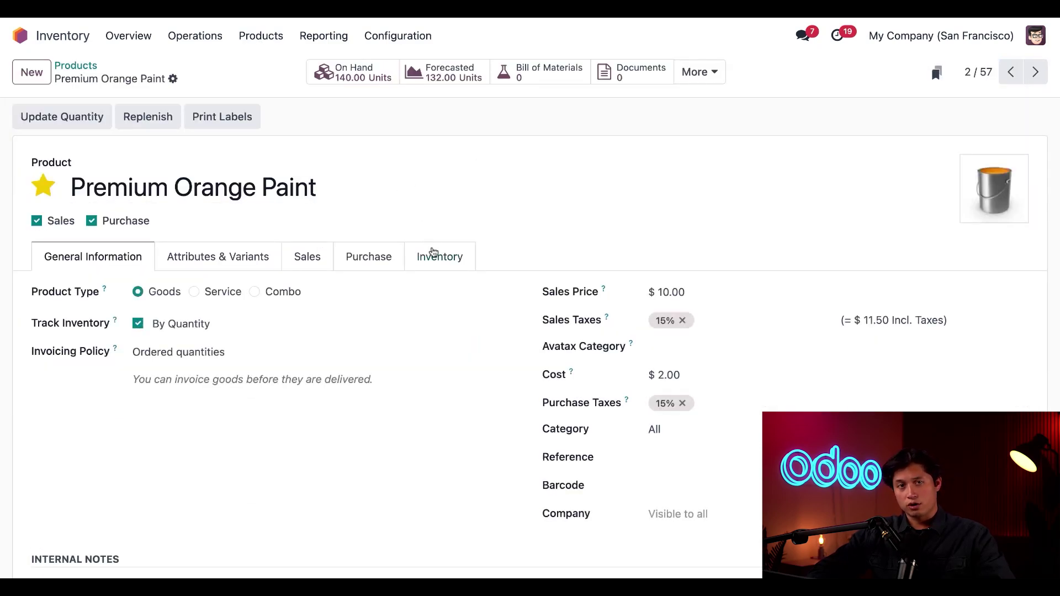
left_click(444, 263)
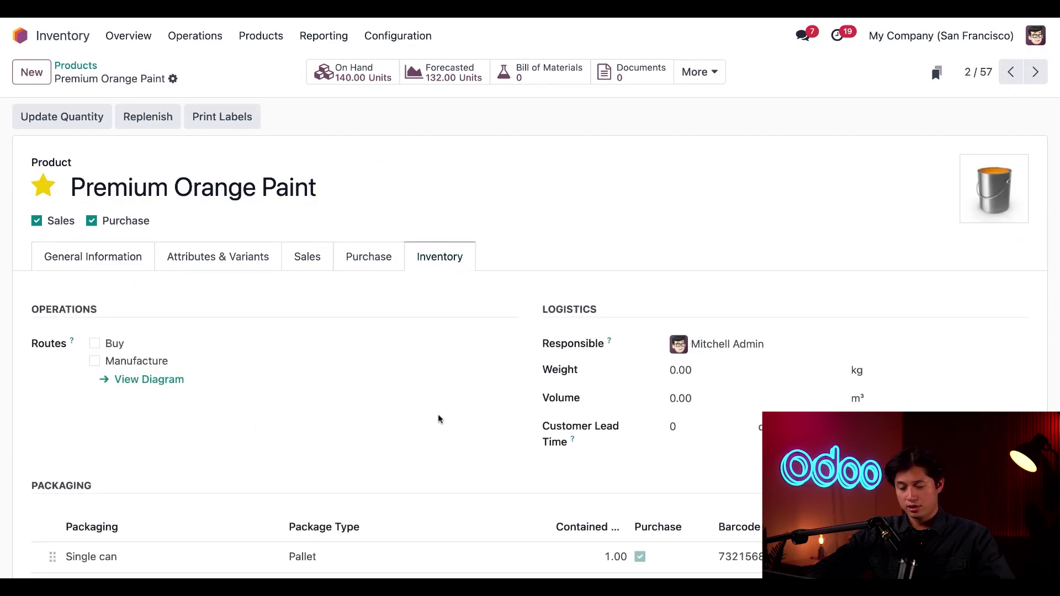
scroll(438, 415, "down", 4)
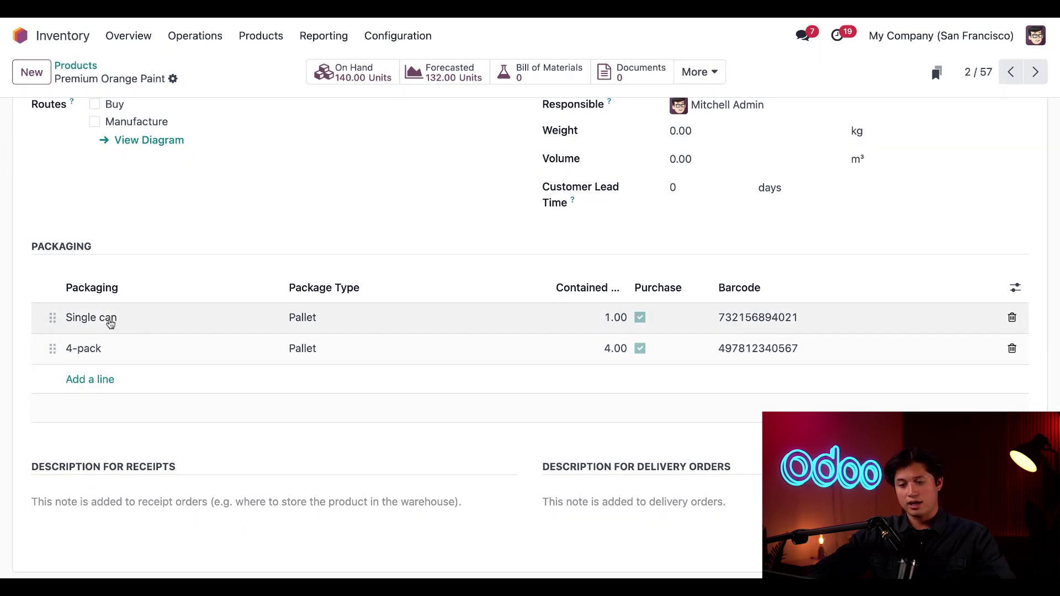
scroll(254, 423, "down", 1)
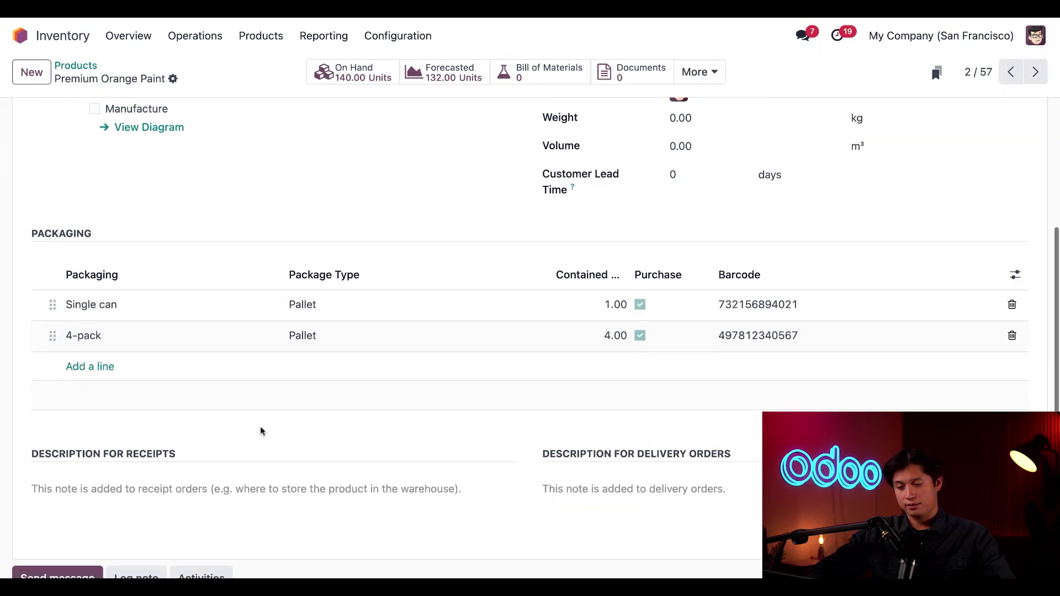
scroll(260, 428, "down", 1)
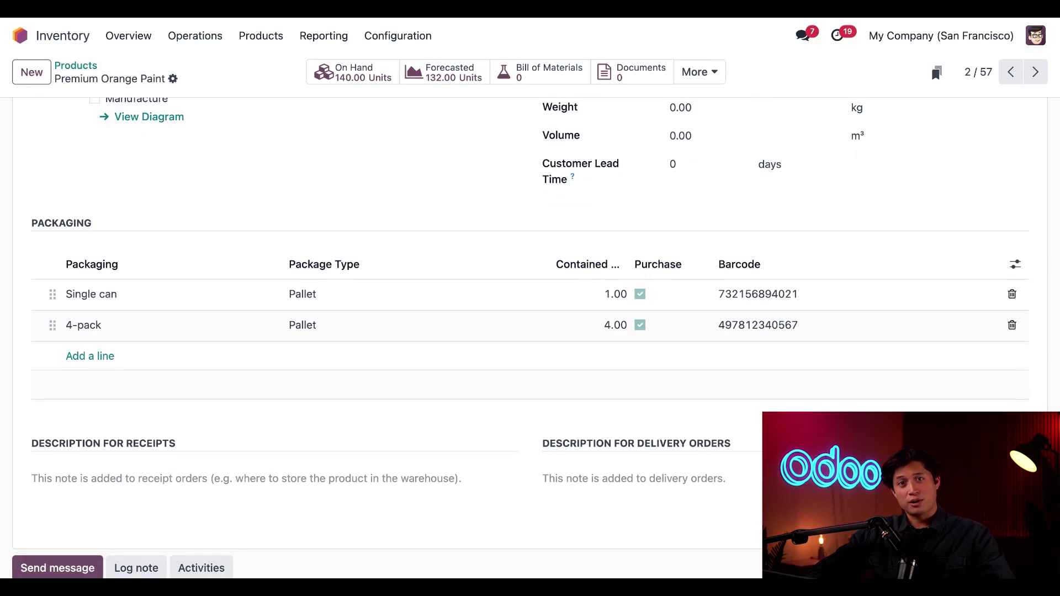
- Add a packaging line named '8-Pack' to Premium Orange Paint, briefly checking the Configuration menu
left_click(102, 359)
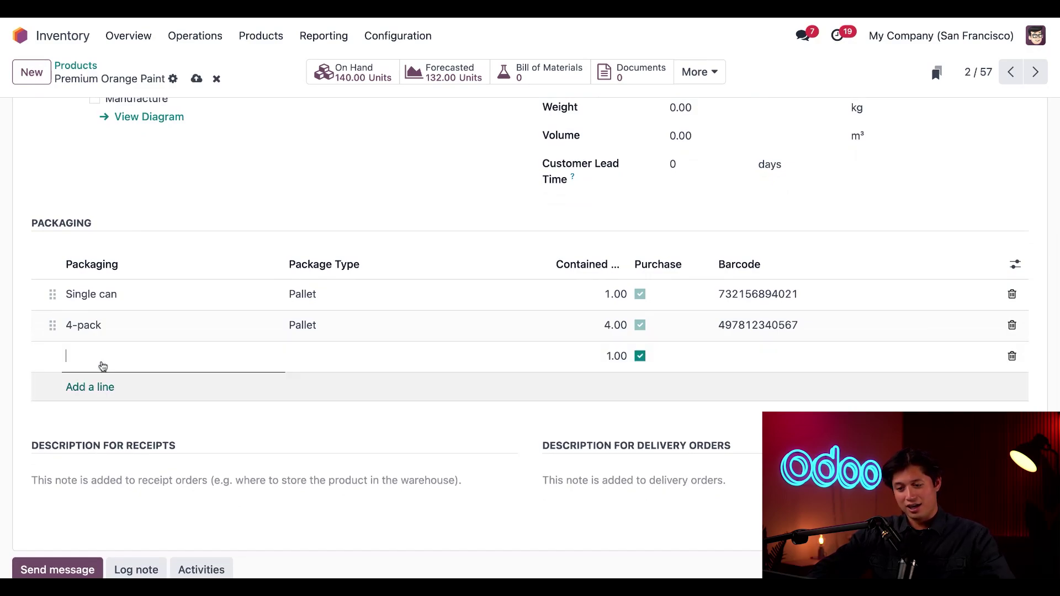
type("8-P")
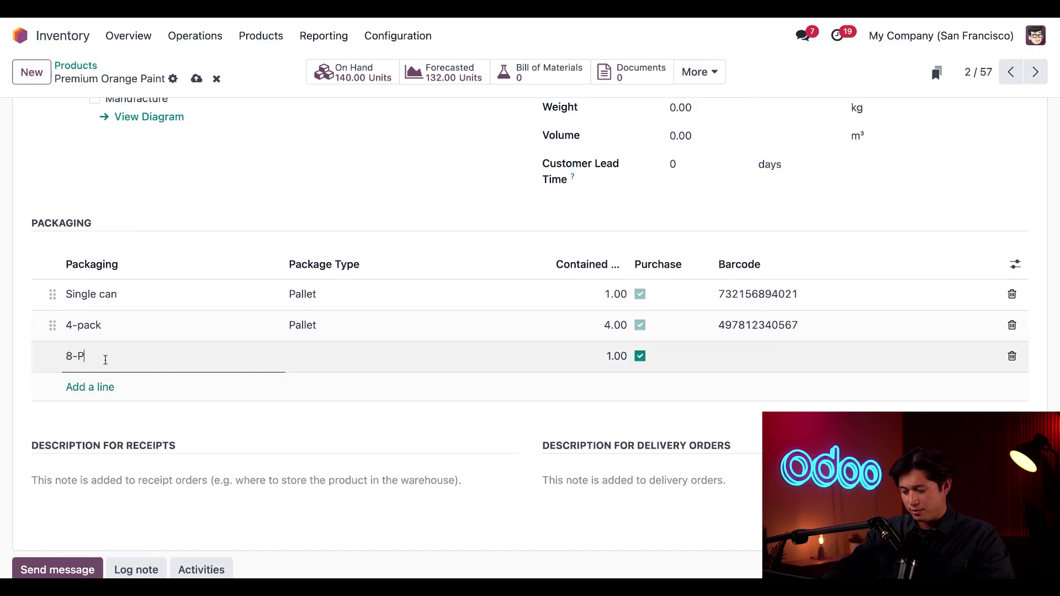
type("ack")
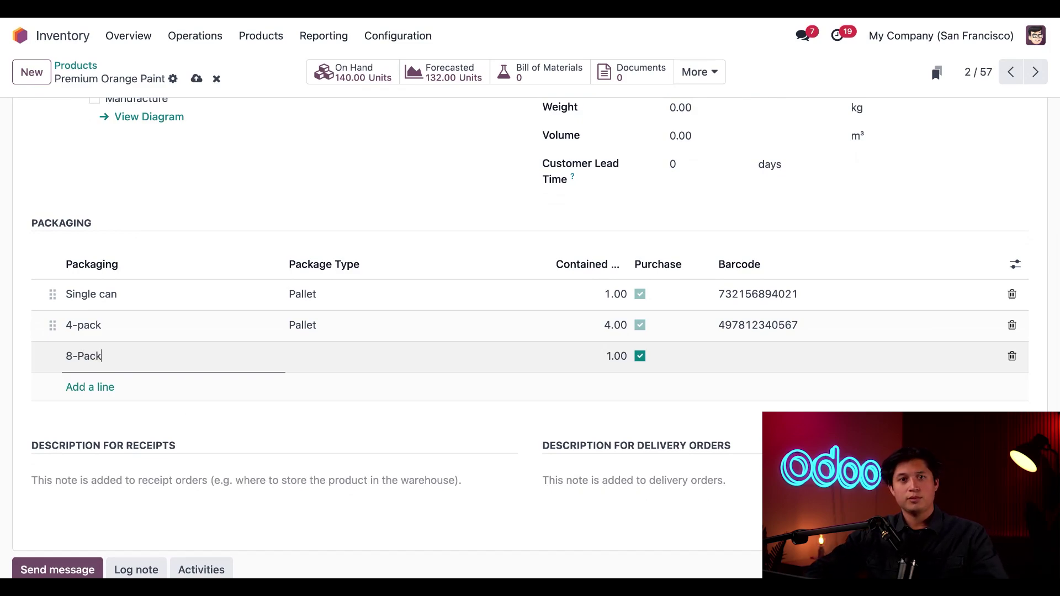
left_click(154, 411)
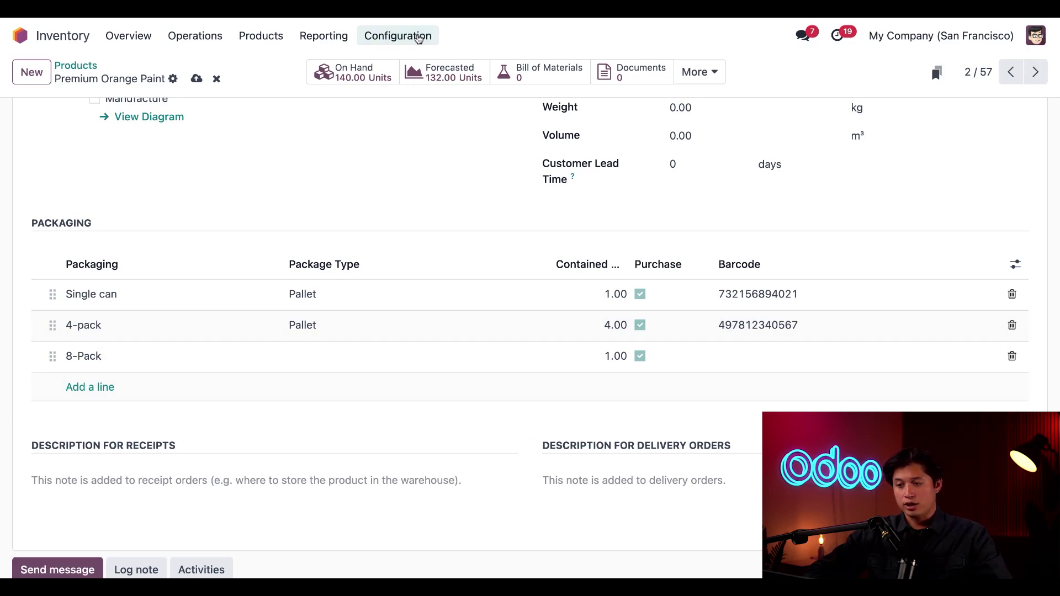
left_click(397, 36)
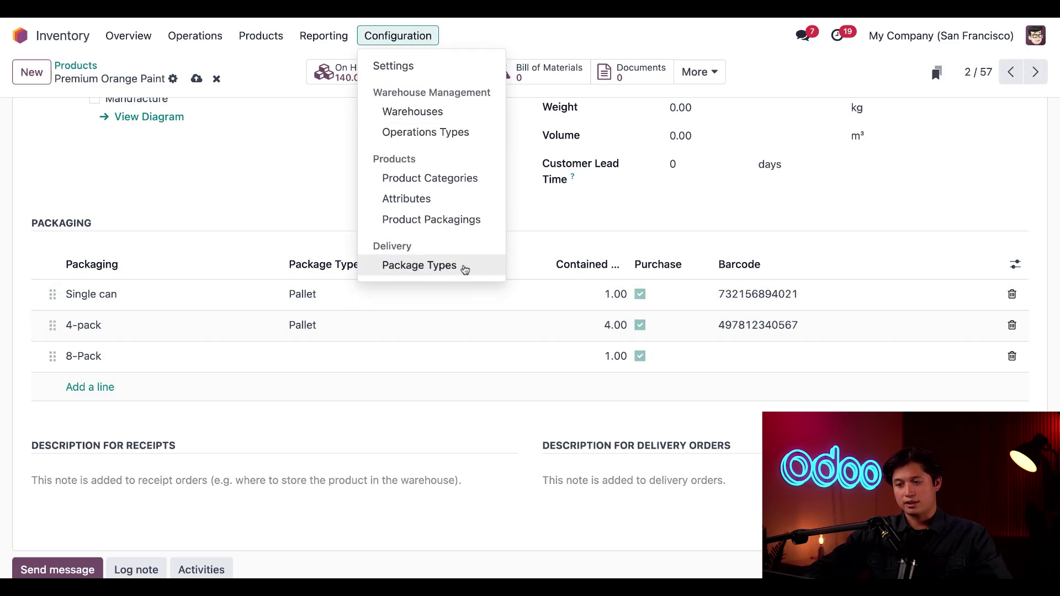
left_click(421, 420)
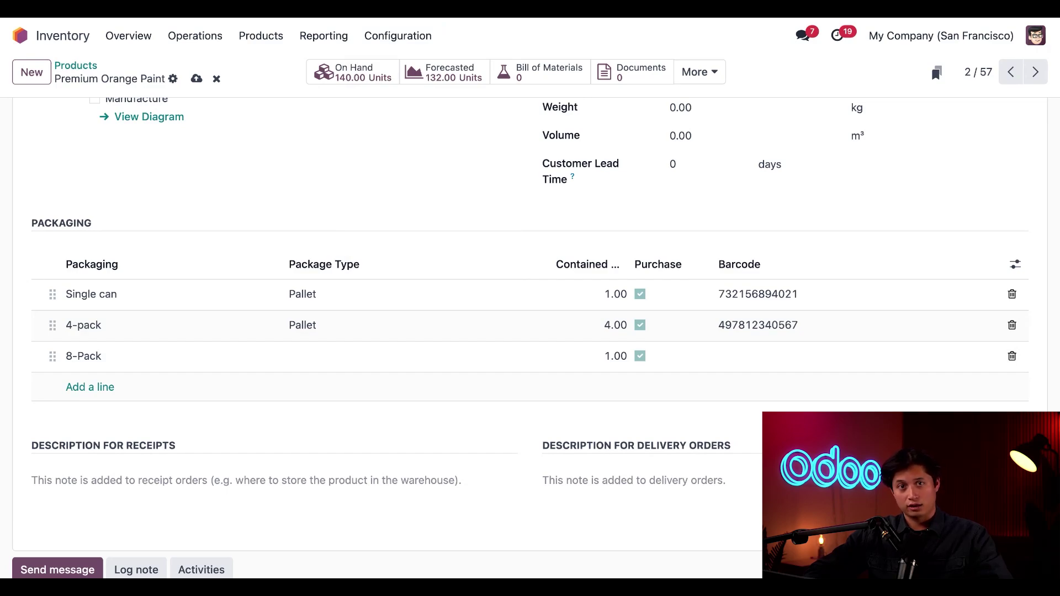
- Set the 8-Pack's package type to Pallet, containing 8 units
left_click(362, 358)
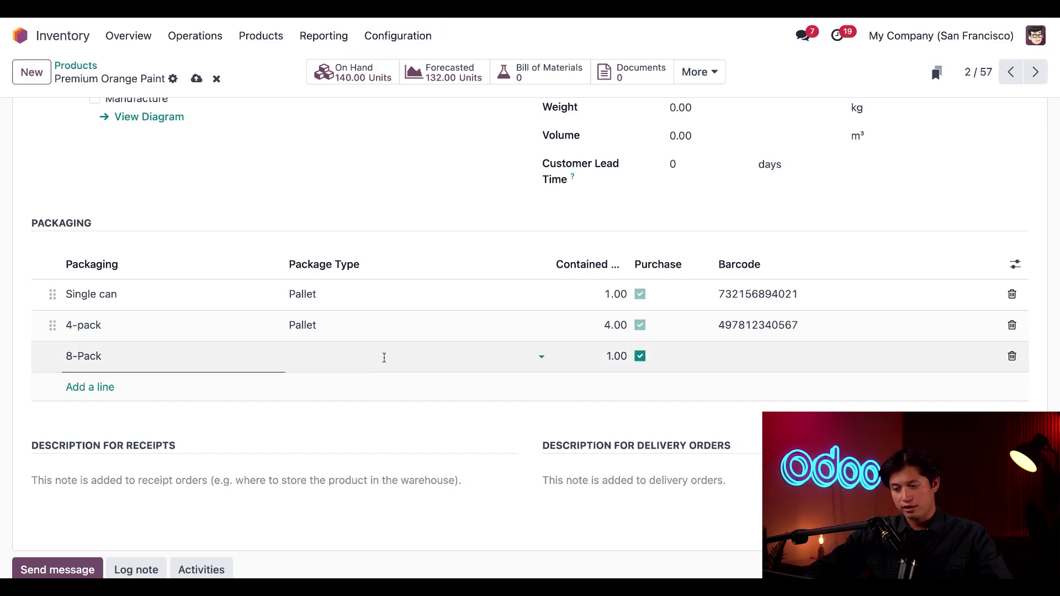
left_click(385, 357)
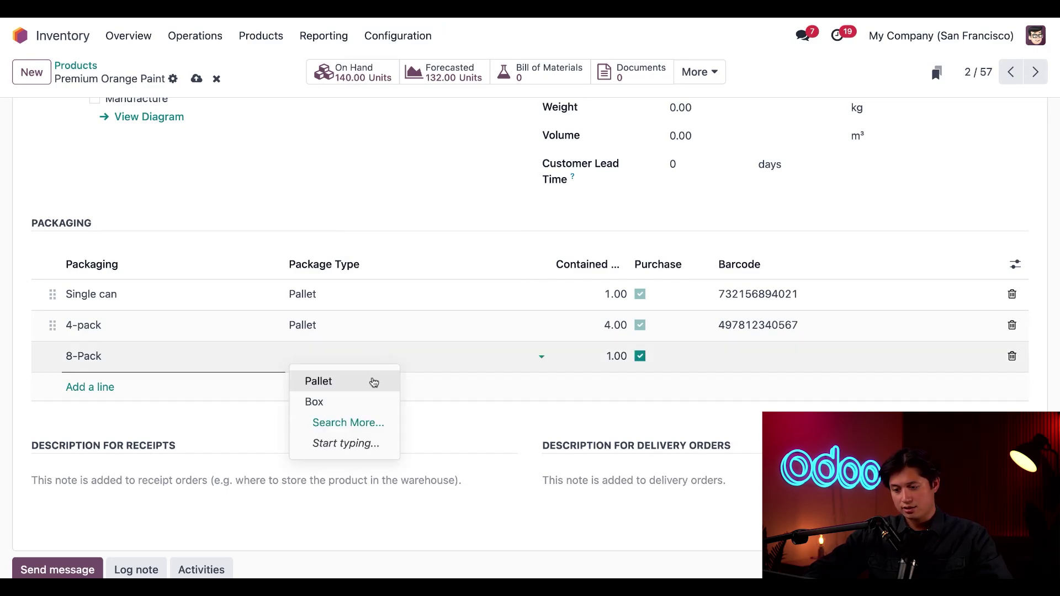
left_click(374, 382)
left_click(433, 415)
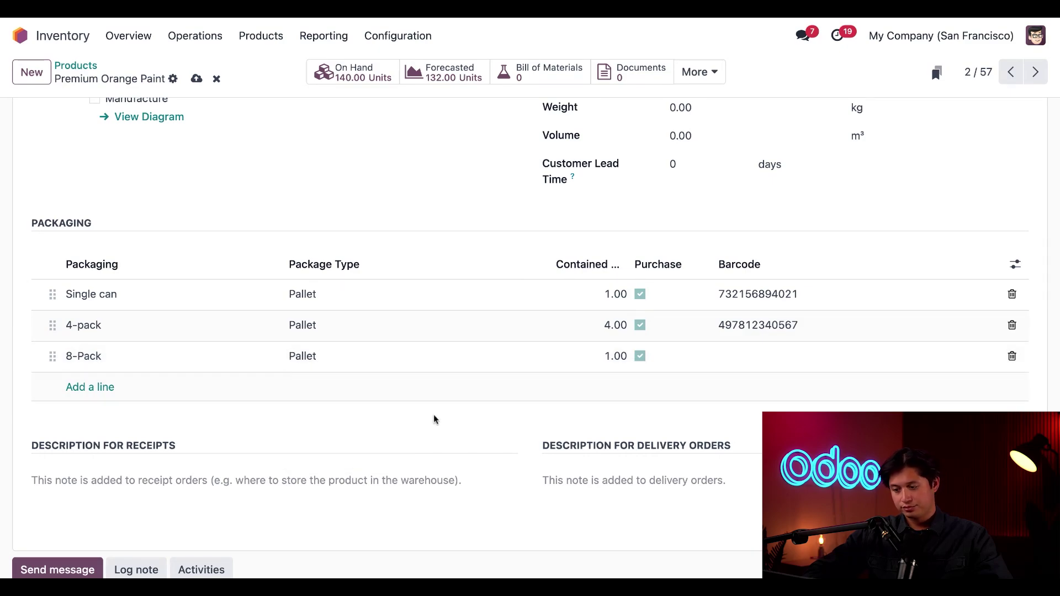
left_click(613, 356)
type("8")
left_click(529, 403)
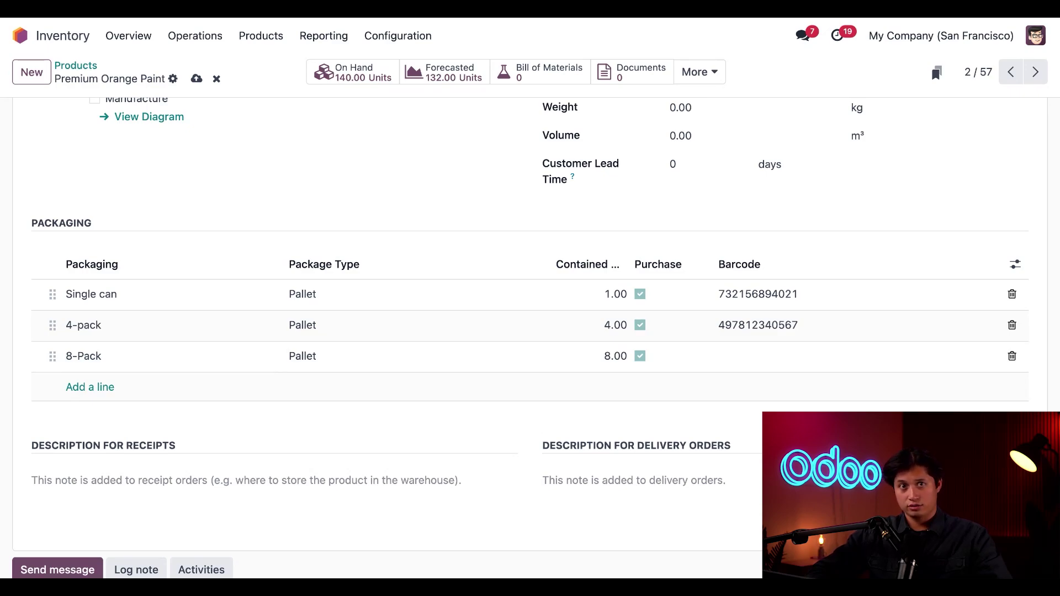
mouse_move(751, 268)
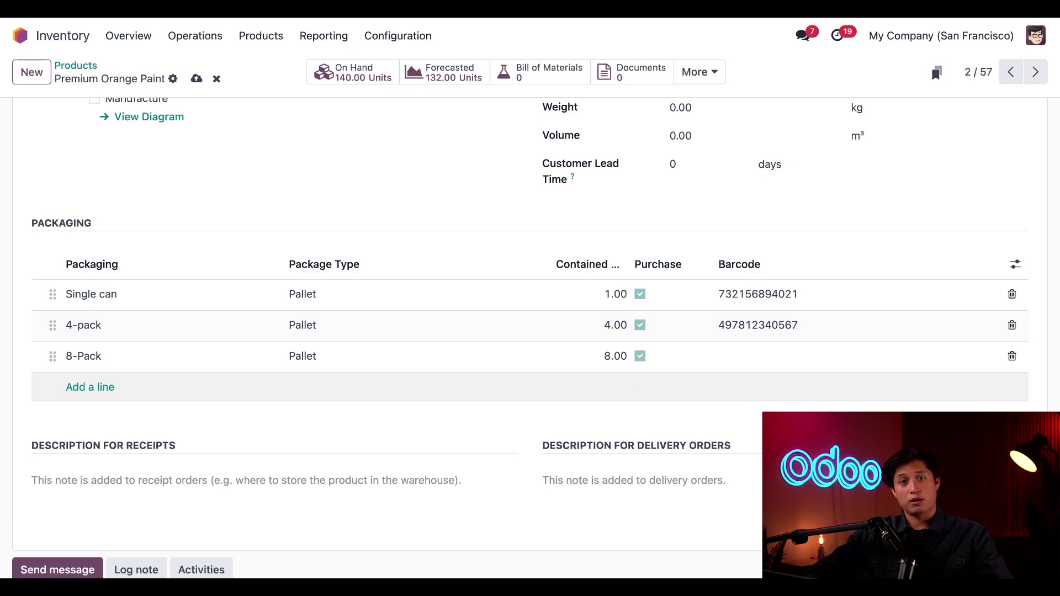
left_click(740, 362)
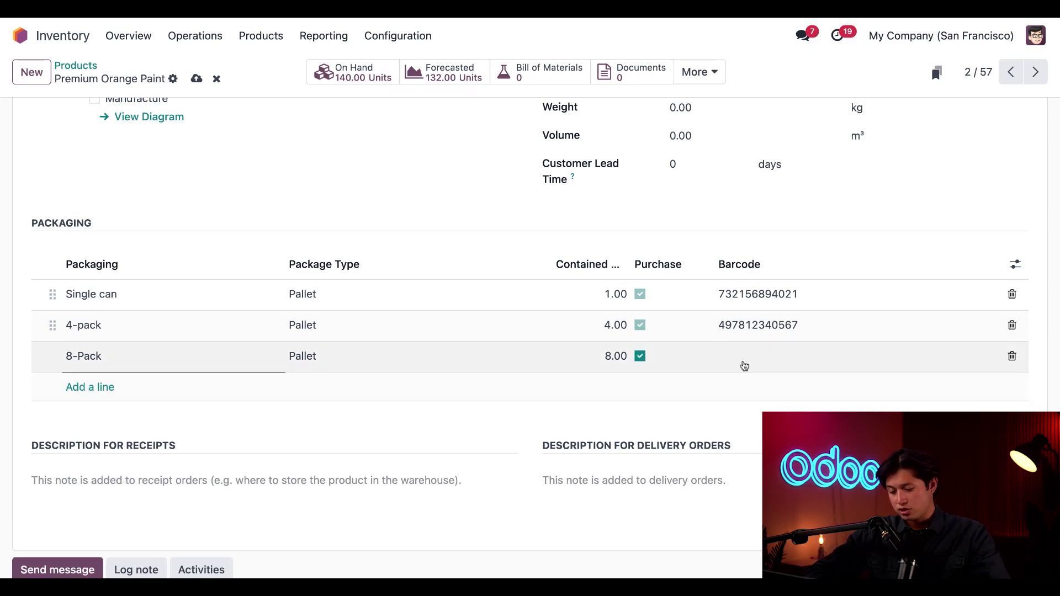
key("ctrl+v")
left_click(700, 385)
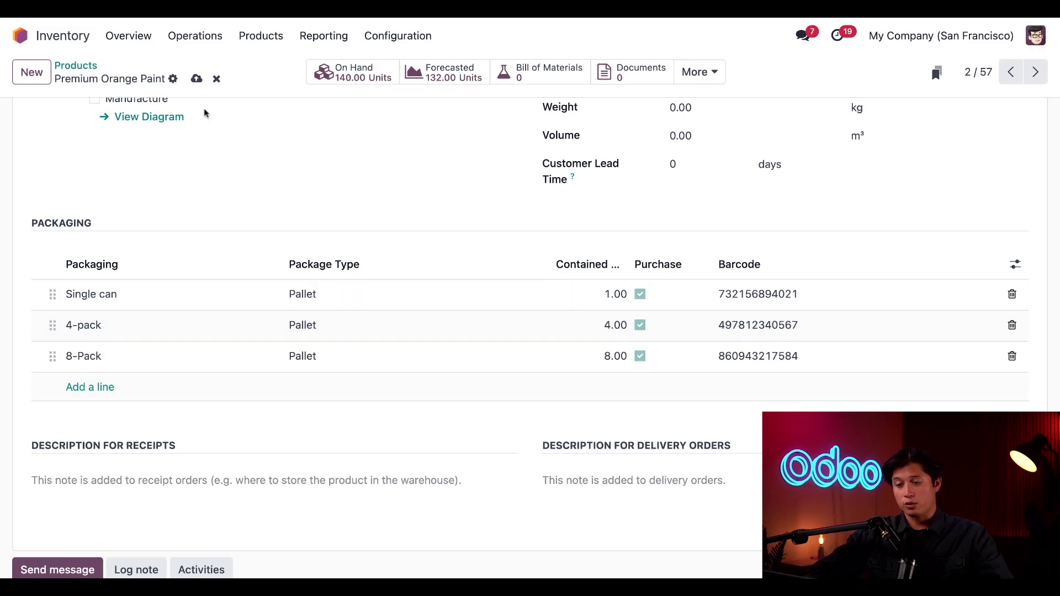
left_click(196, 78)
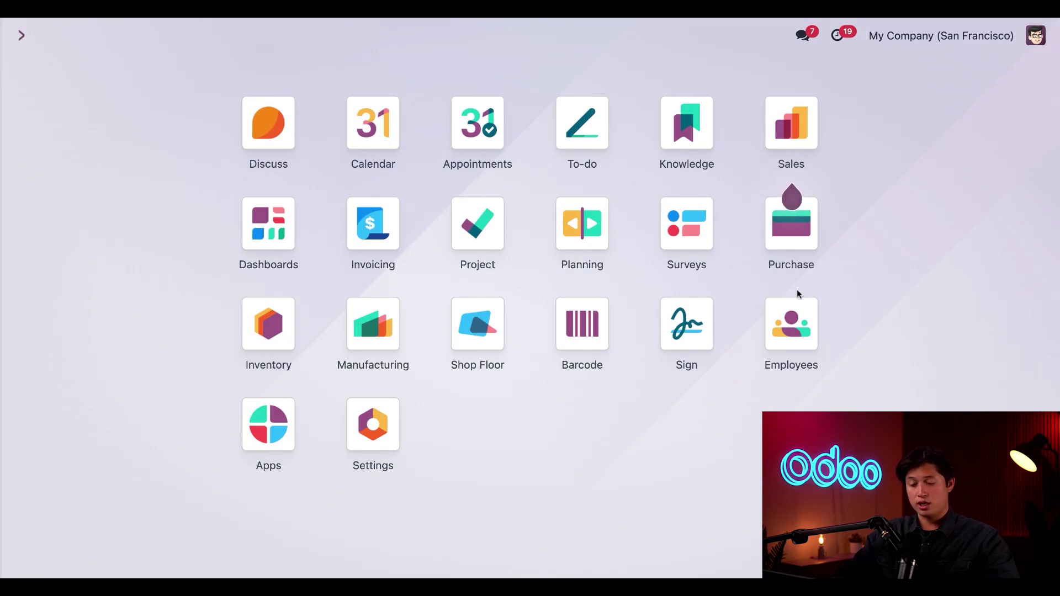
- Start a new request for quotation in Purchase with Paint Unlimited as the vendor
left_click(791, 224)
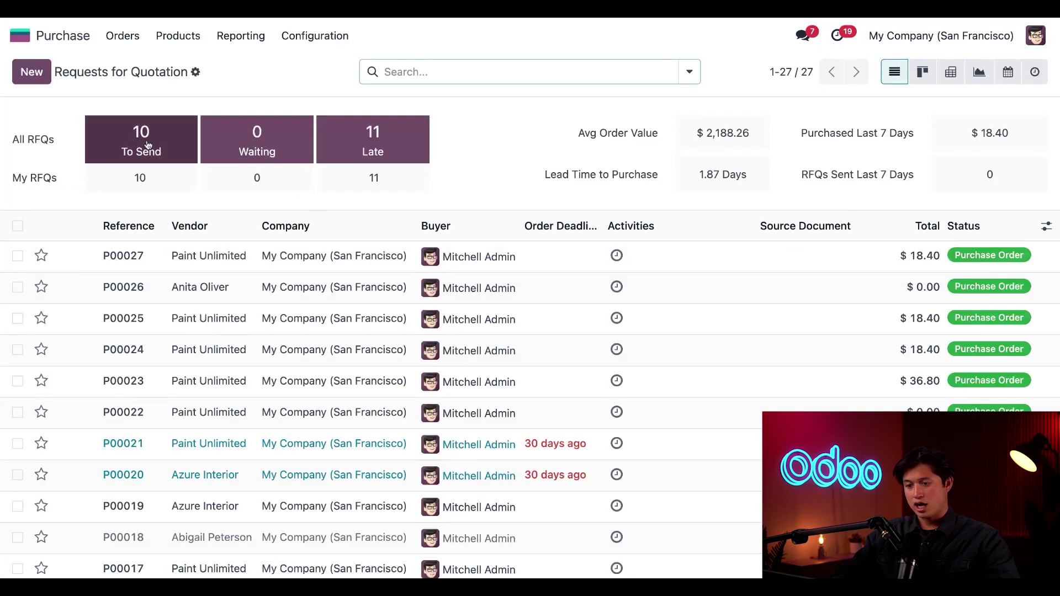
left_click(37, 77)
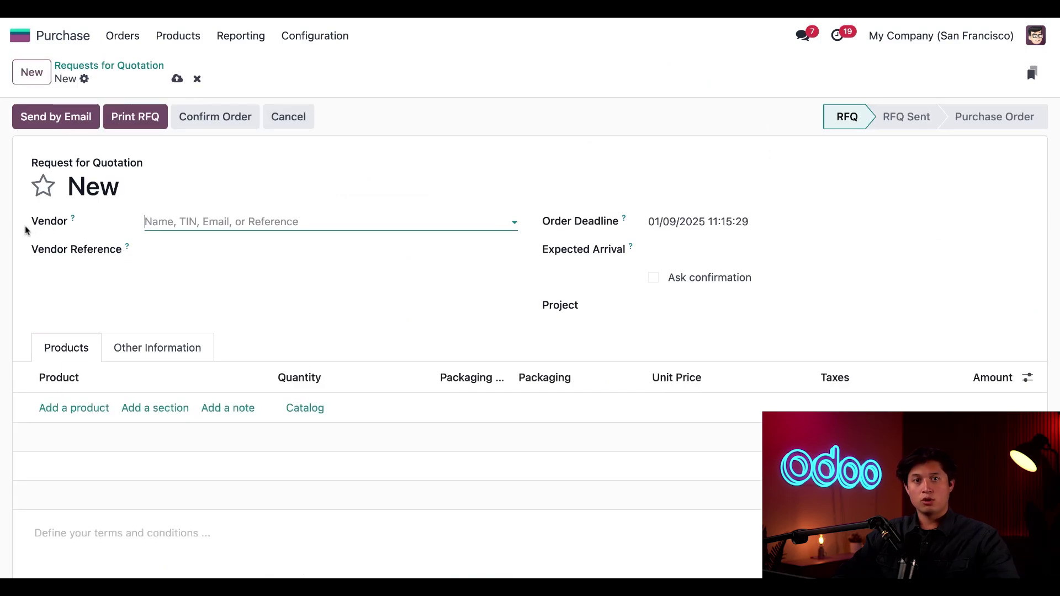
left_click(234, 224)
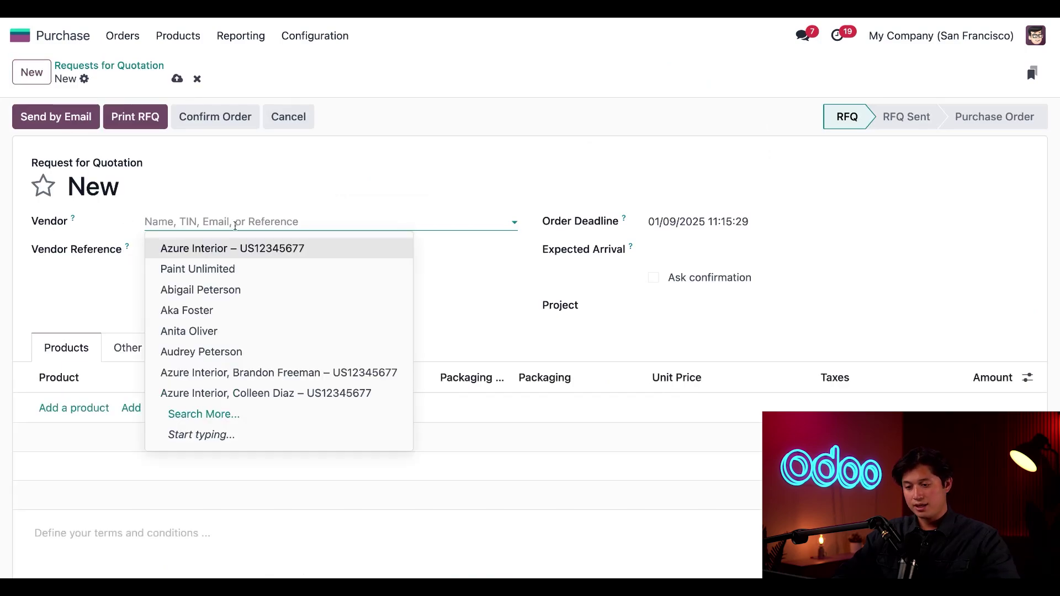
left_click(222, 268)
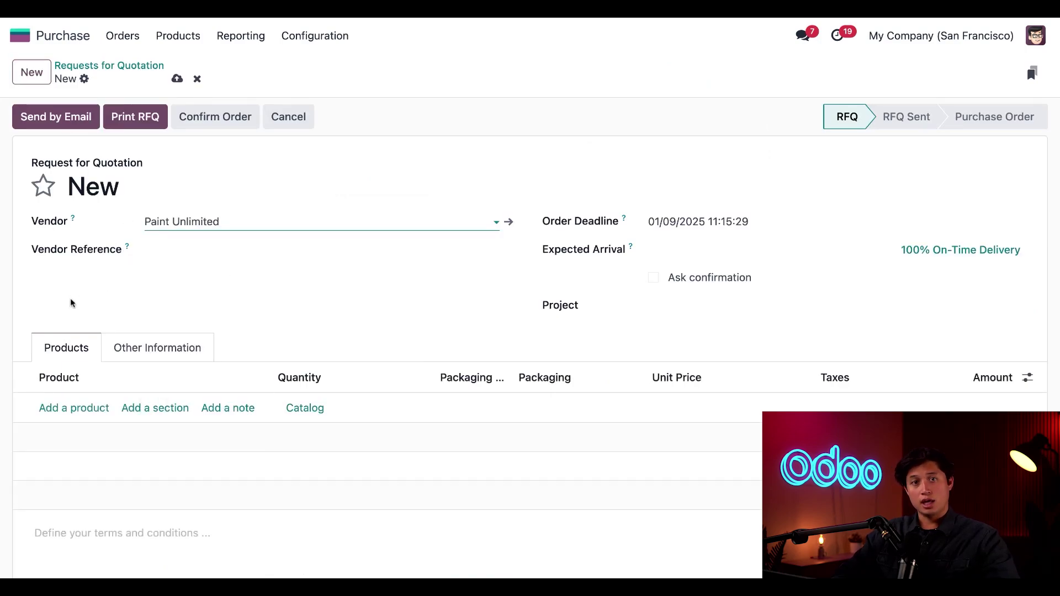
- Add a Premium Orange Paint product line to the quotation
scroll(92, 341, "down", 2)
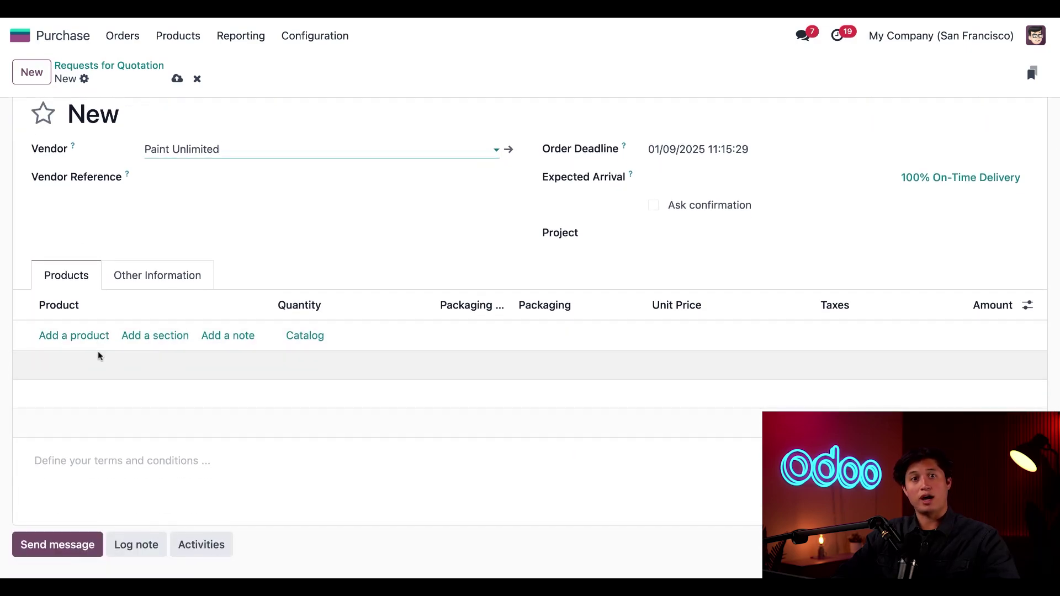
left_click(98, 336)
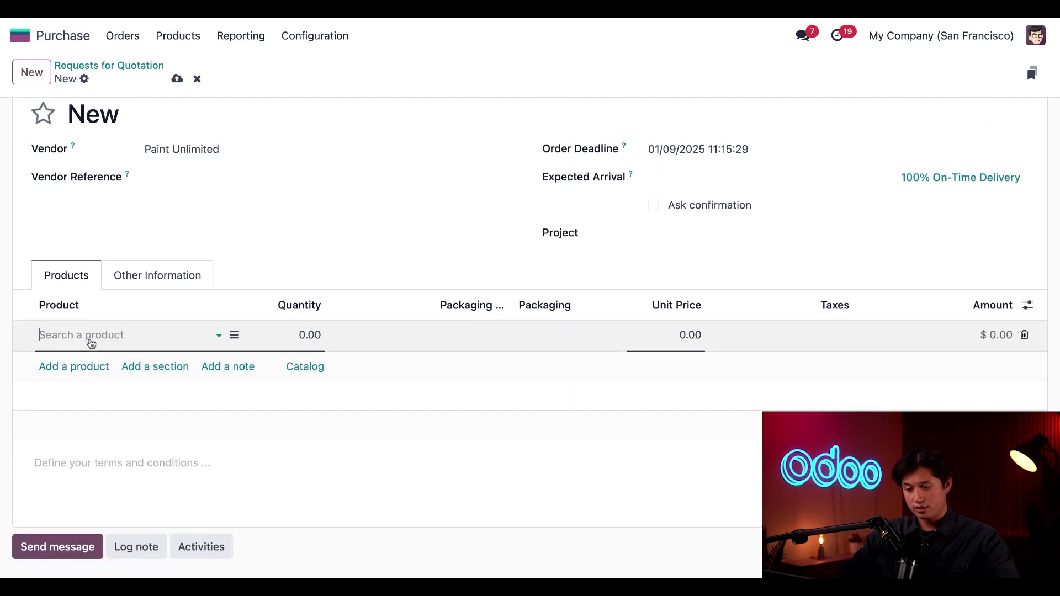
left_click(111, 381)
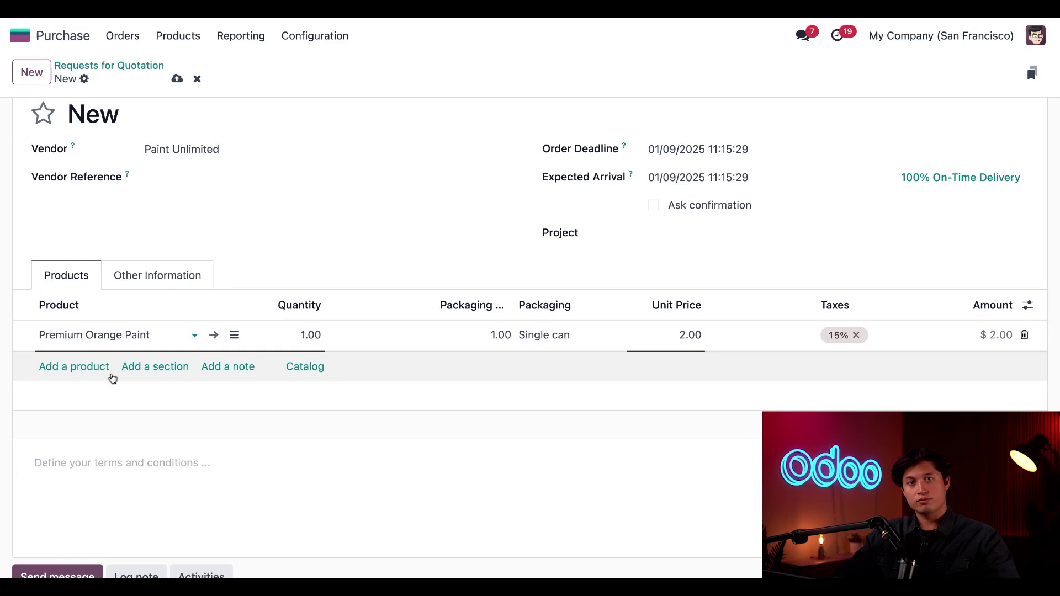
left_click(47, 395)
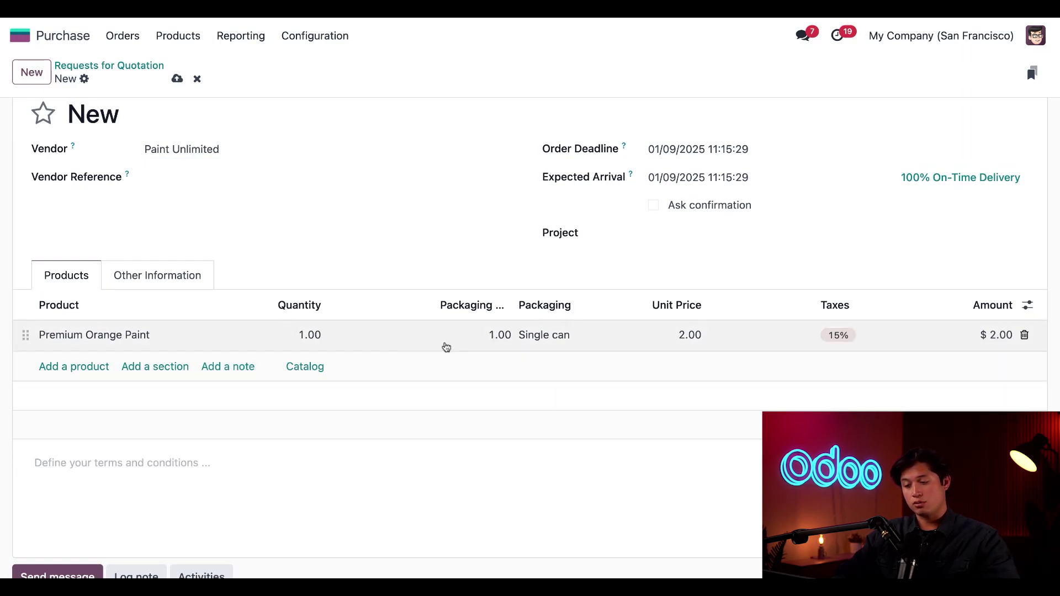
left_click(549, 340)
- Switch the line's packaging to 8-Pack, dismiss the warning, and set the quantity to 8
left_click(597, 335)
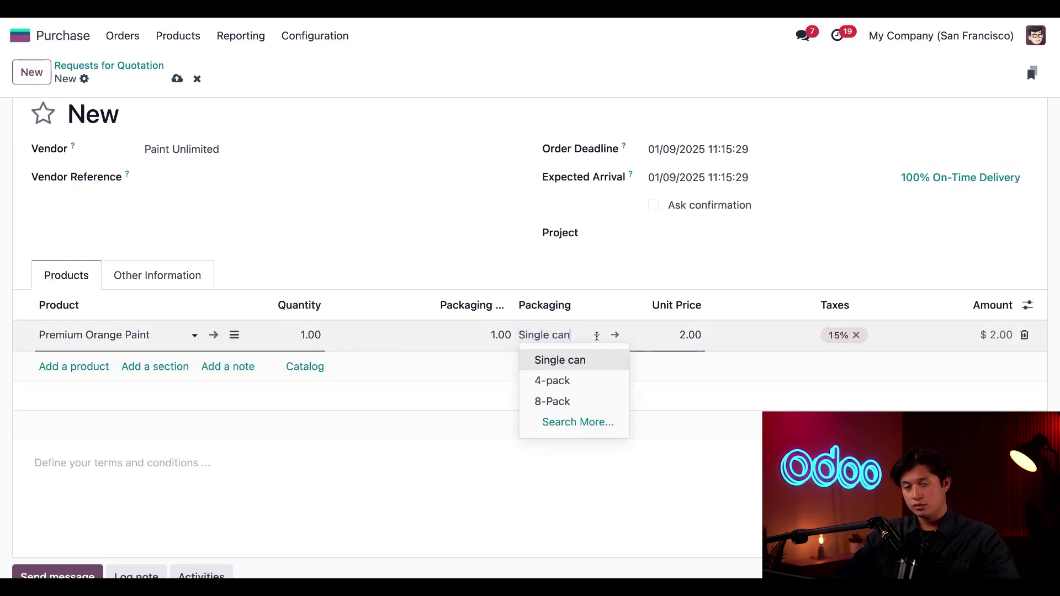
left_click(564, 402)
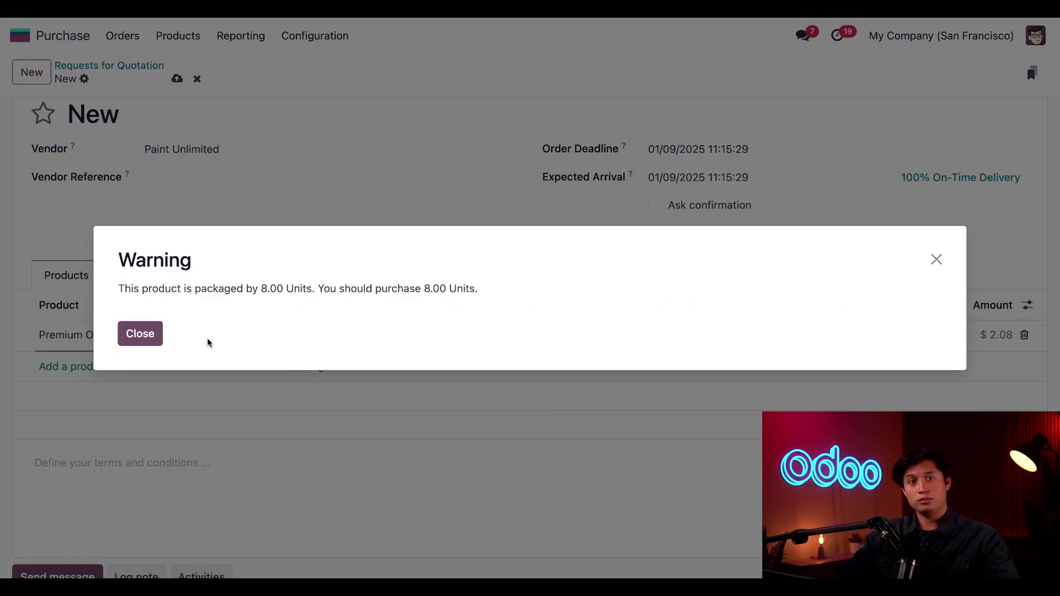
left_click(145, 344)
left_click(299, 336)
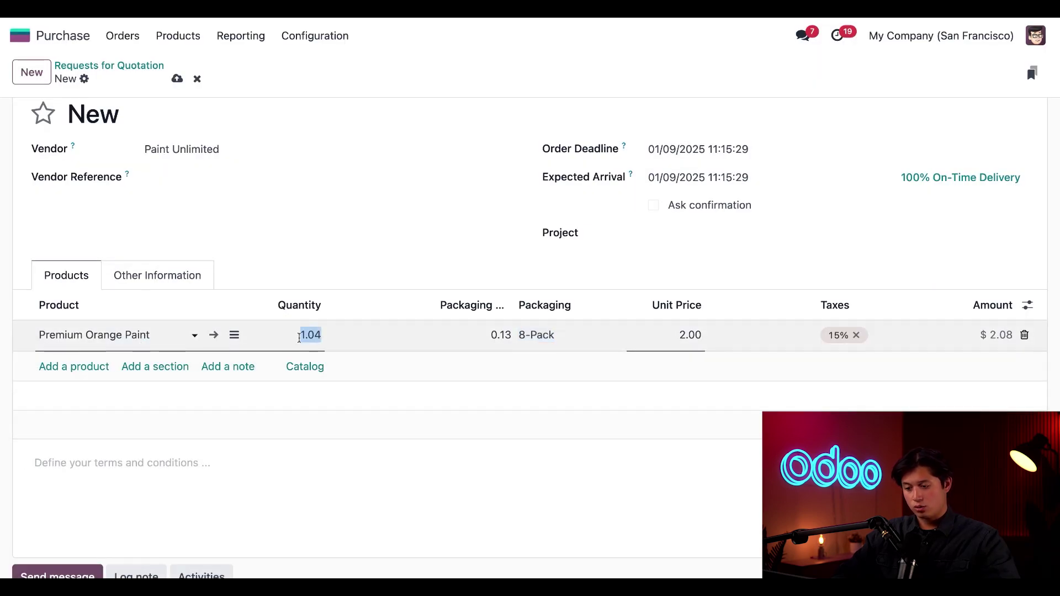
type("8")
left_click(298, 415)
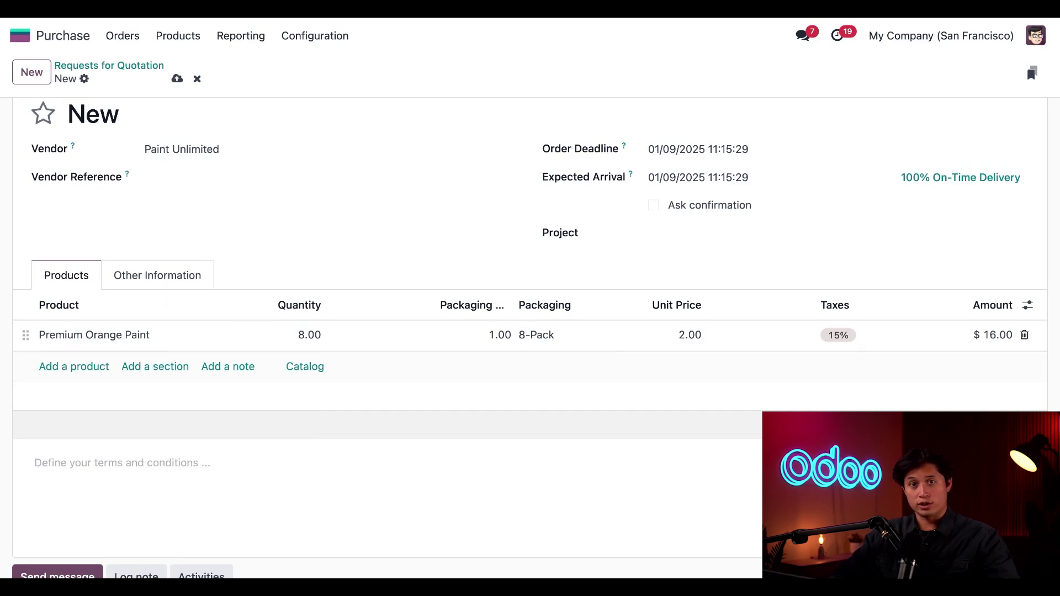
- Try a quantity of 16, then return it to 8 for a $16.00 total
left_click(309, 341)
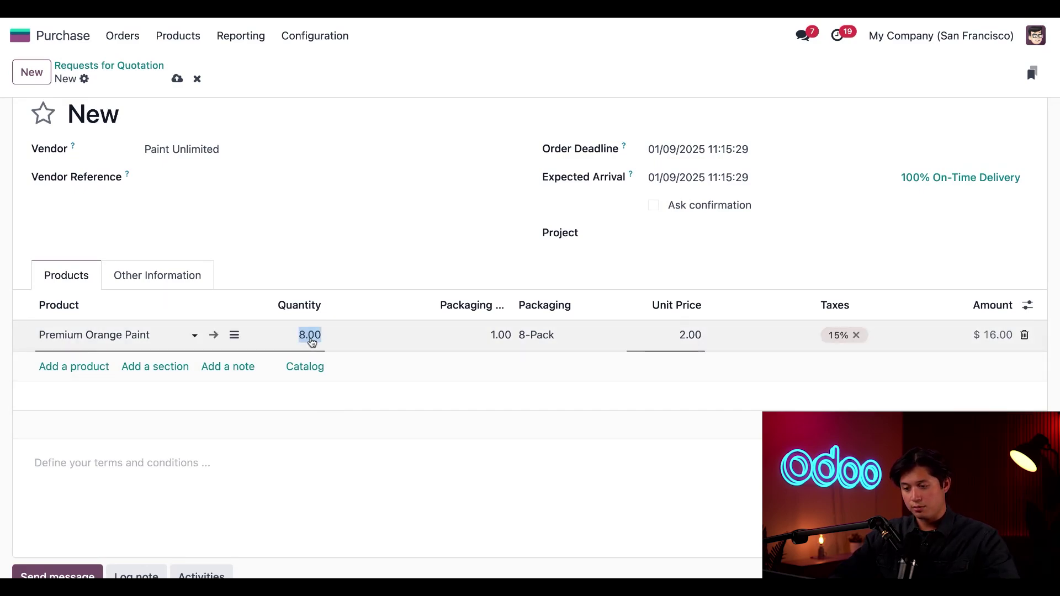
type("16")
left_click(352, 274)
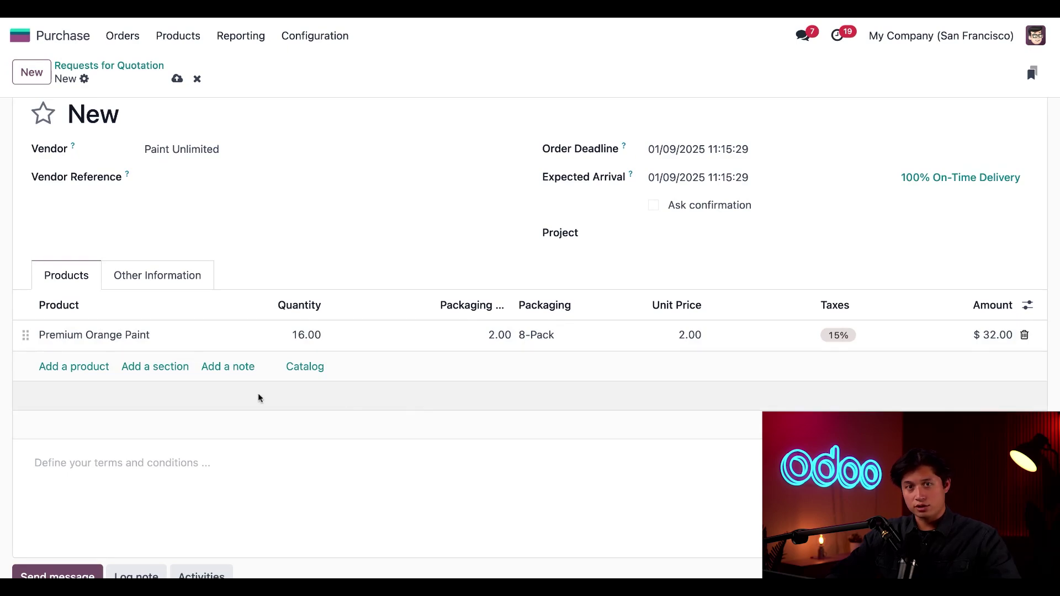
left_click(308, 337)
type("8")
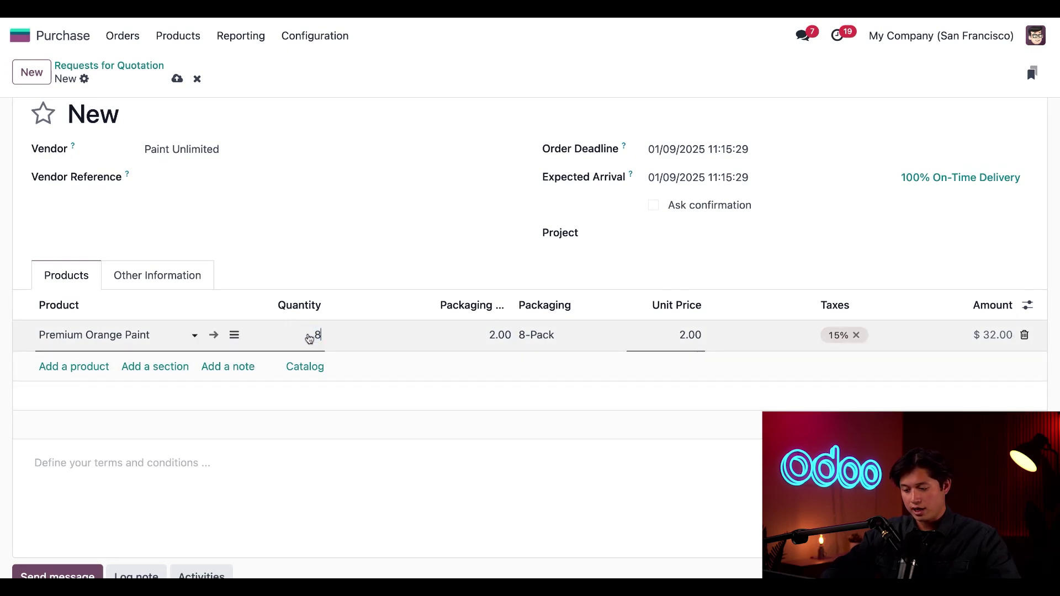
left_click(376, 242)
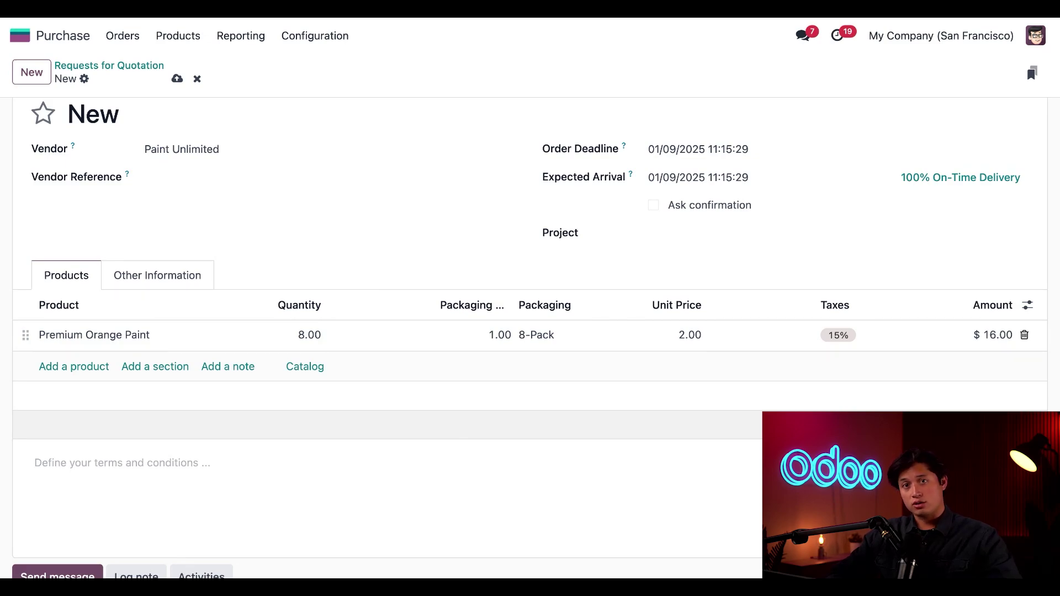
scroll(359, 157, "up", 2)
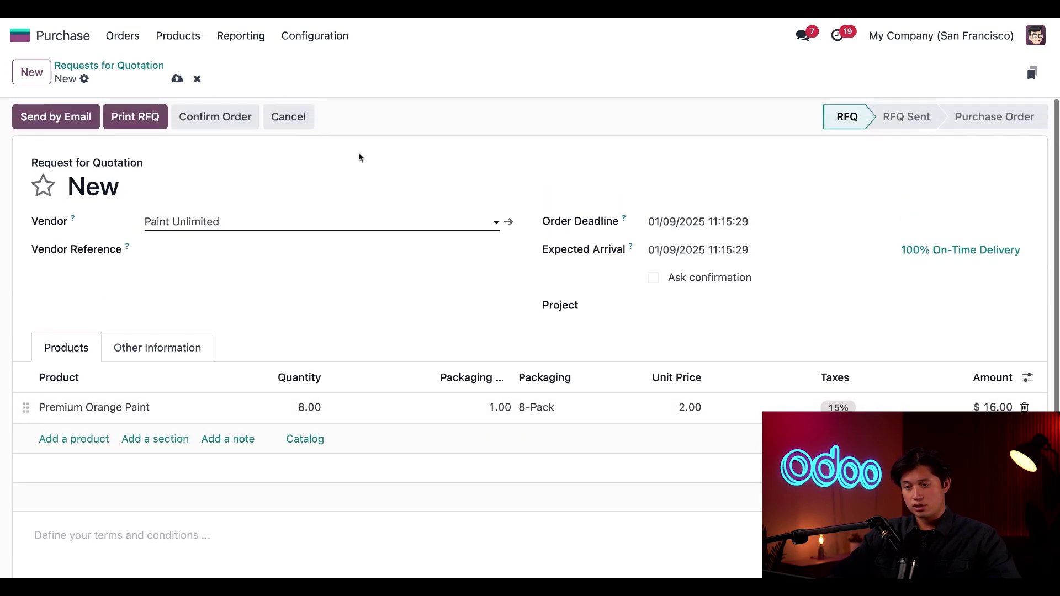
- Confirm the quotation as purchase order P00028
left_click(241, 123)
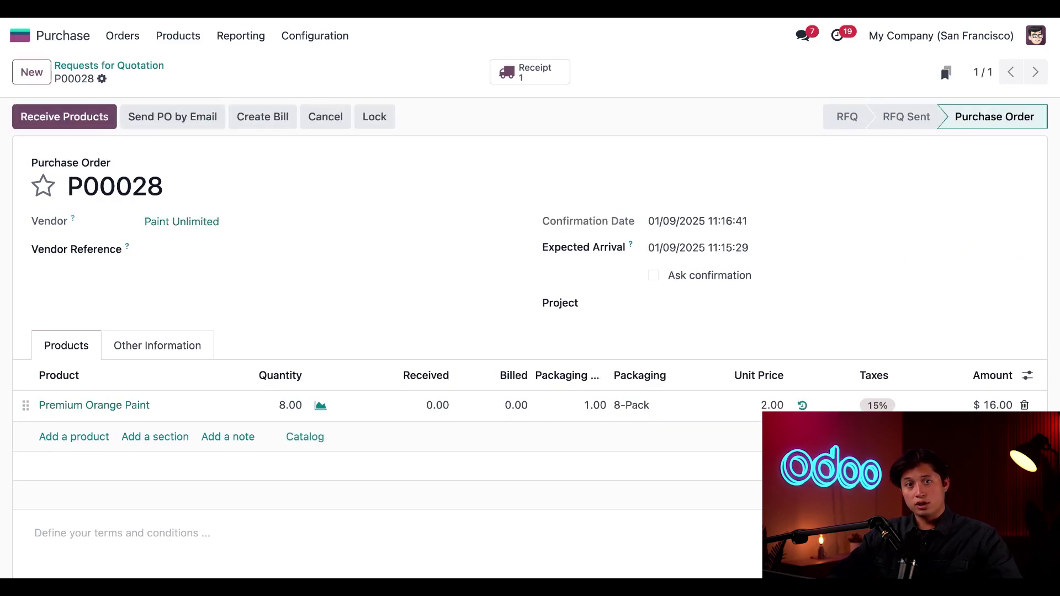
scroll(380, 353, "down", 1)
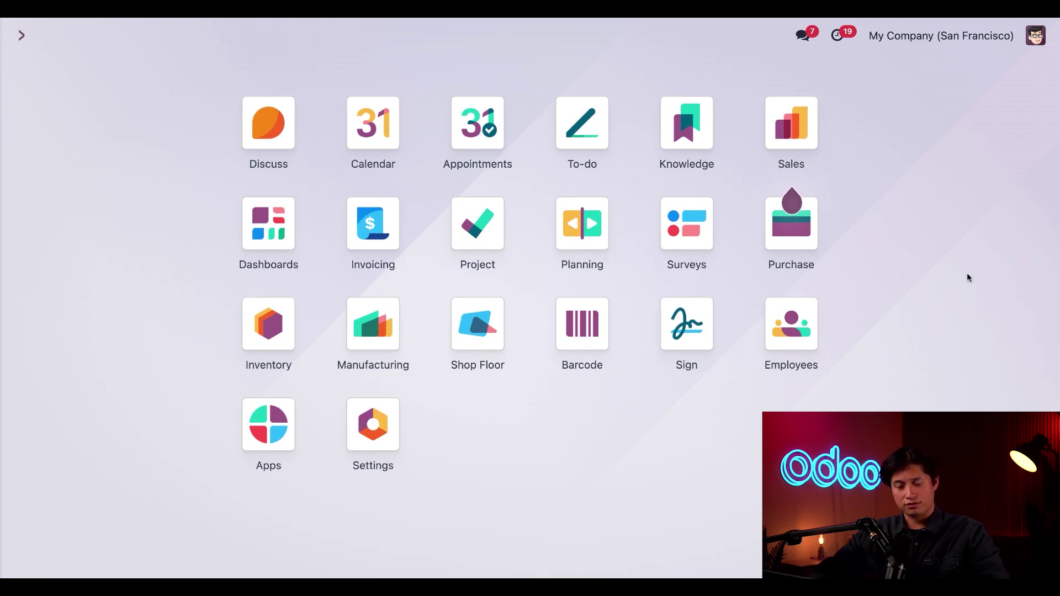
- In the Barcode app, open Operations > Receipts and select receipt WH/IN/00019
left_click(588, 330)
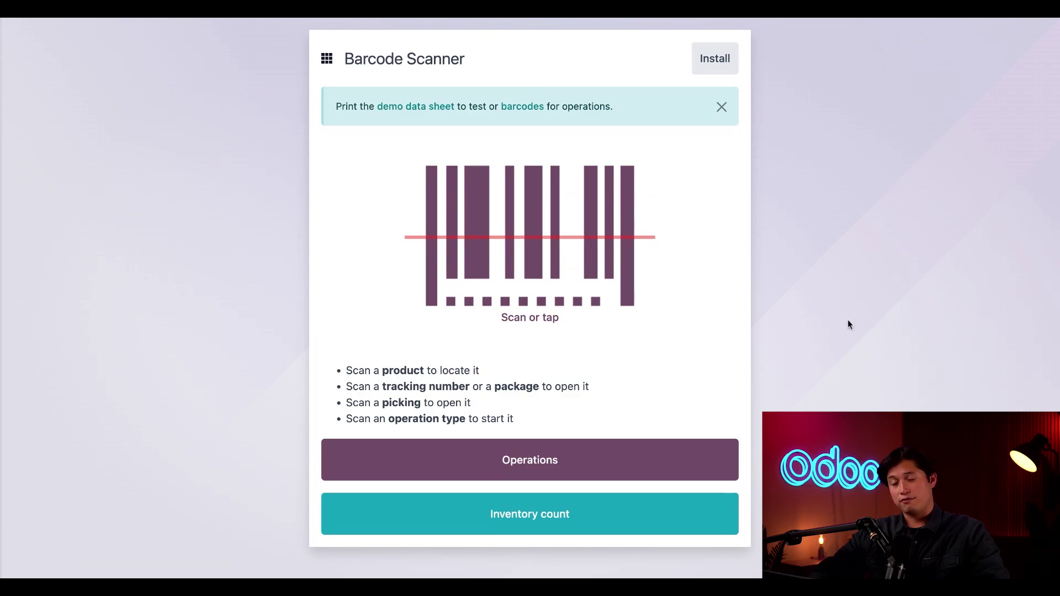
left_click(579, 461)
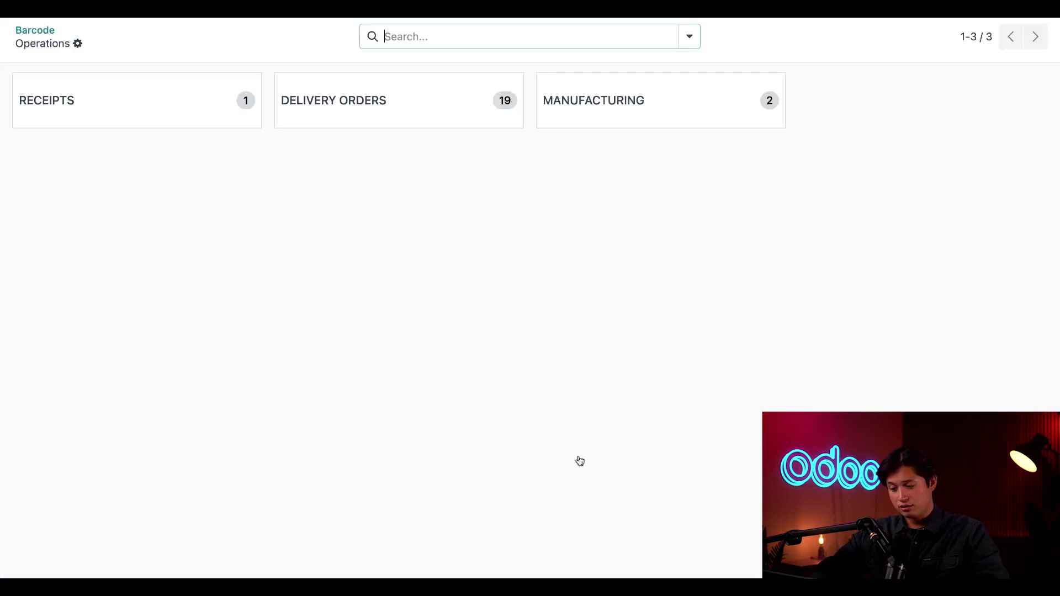
left_click(128, 98)
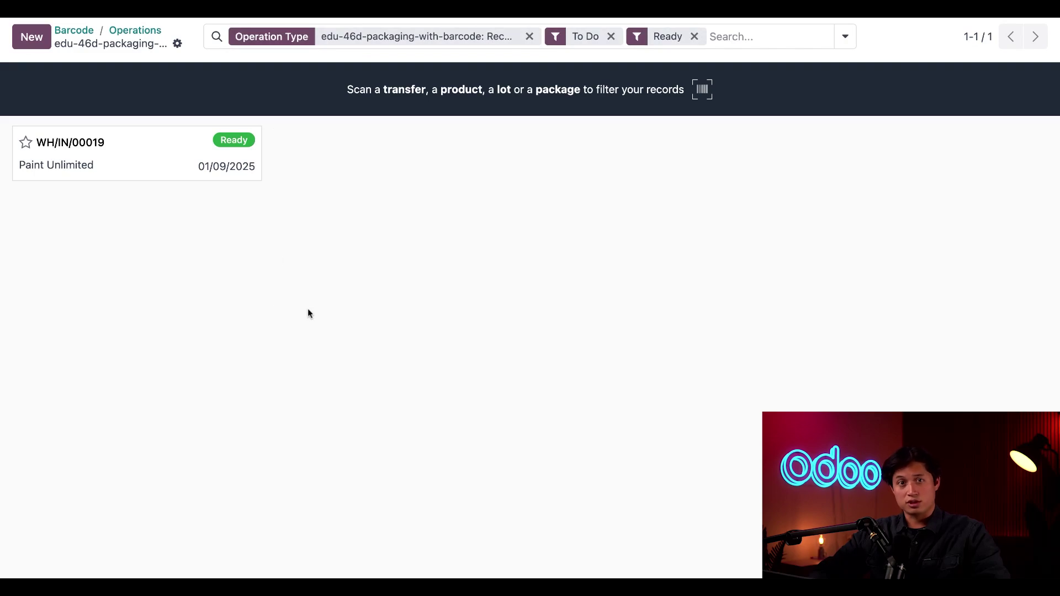
left_click(141, 159)
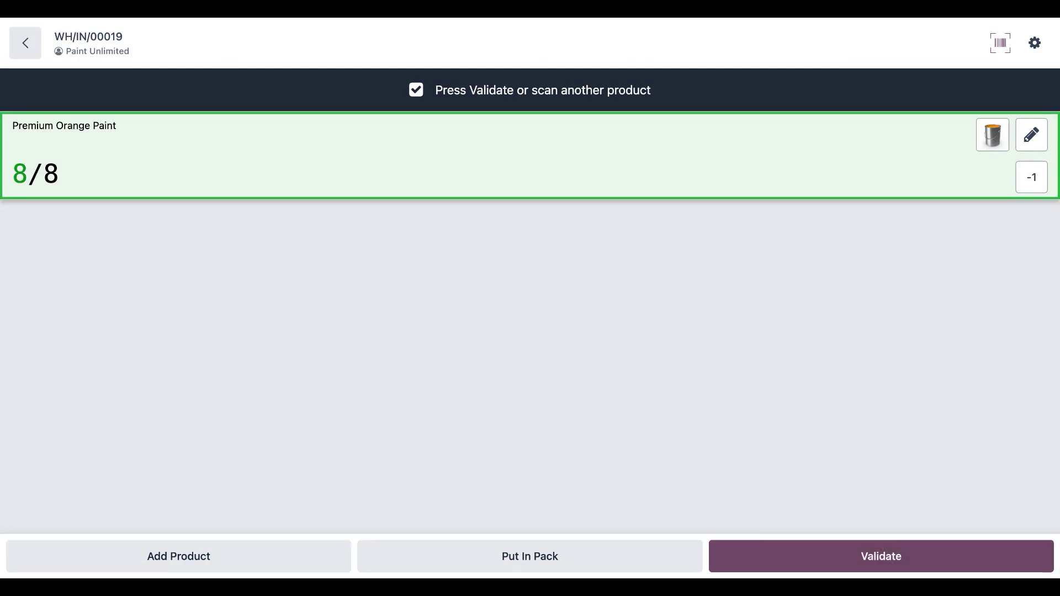
- Validate receipt WH/IN/00019 with all 8 Premium Orange Paint cans counted
left_click(821, 548)
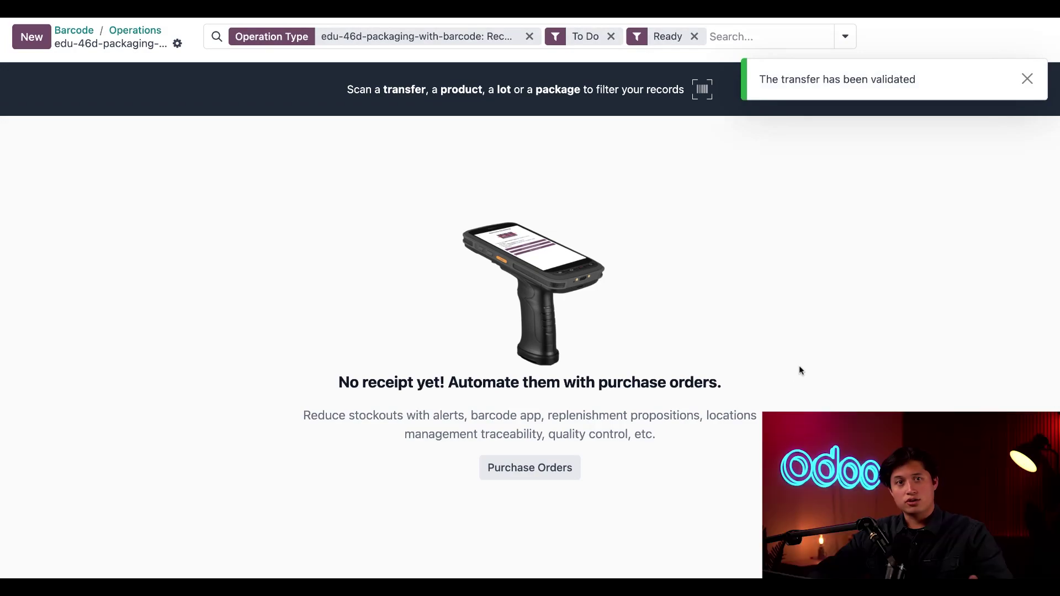